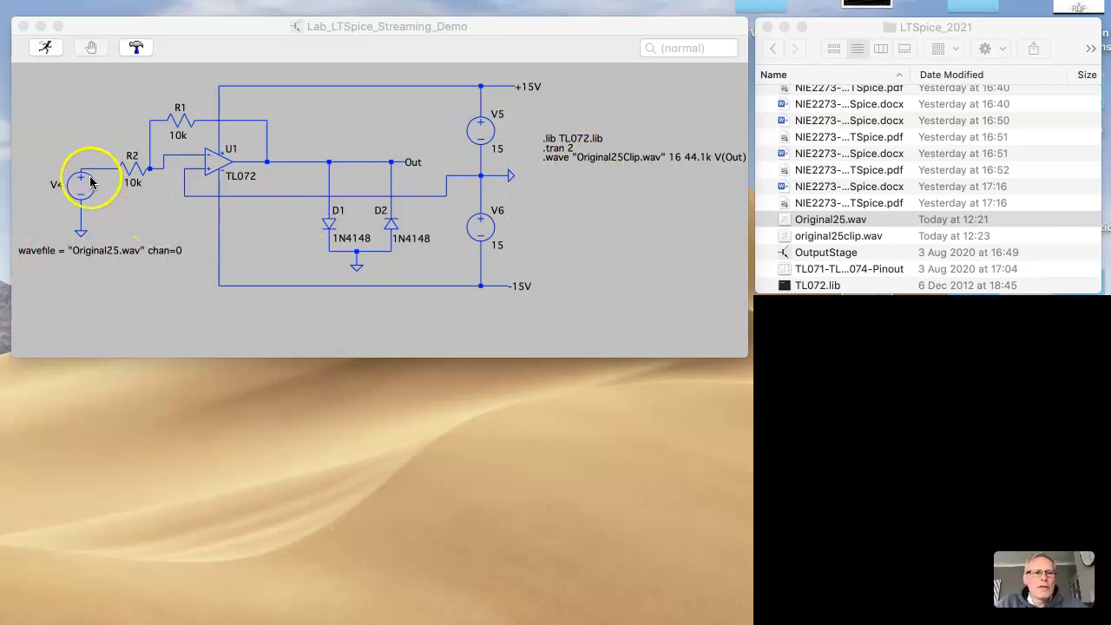
Search the component library for a voltage source, then cancel placing it
right_click(128, 208)
mouse_move(169, 250)
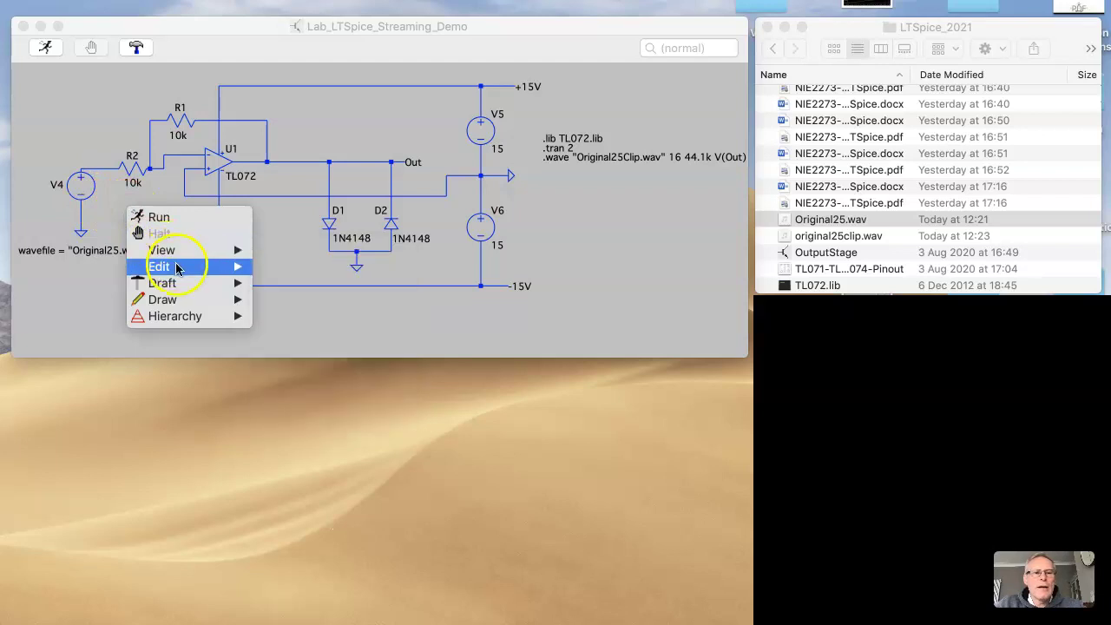
mouse_move(177, 281)
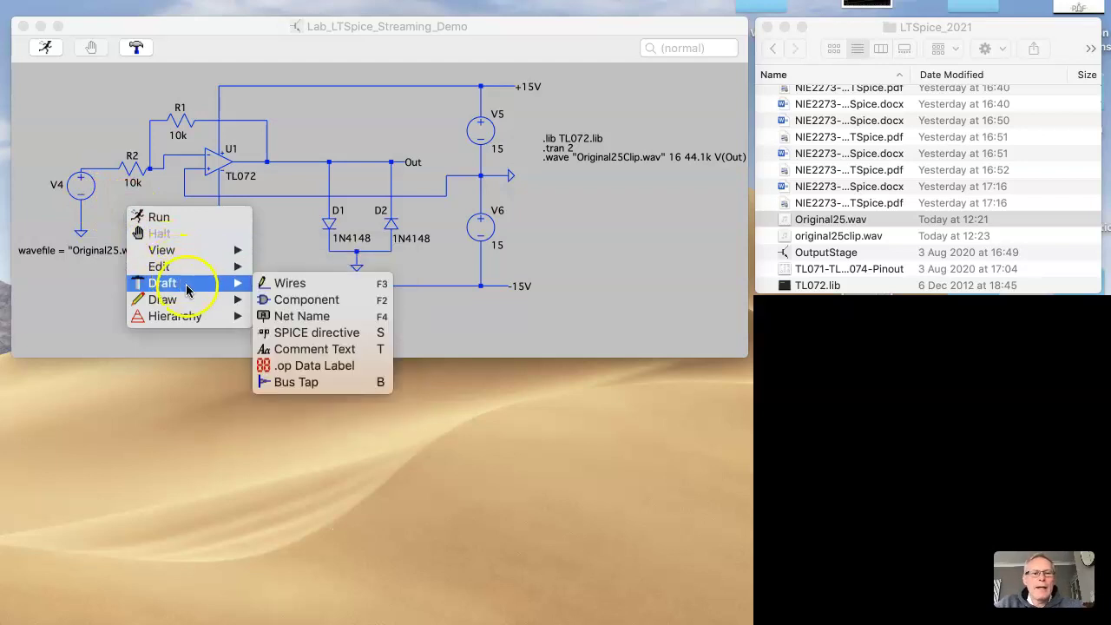
click(285, 299)
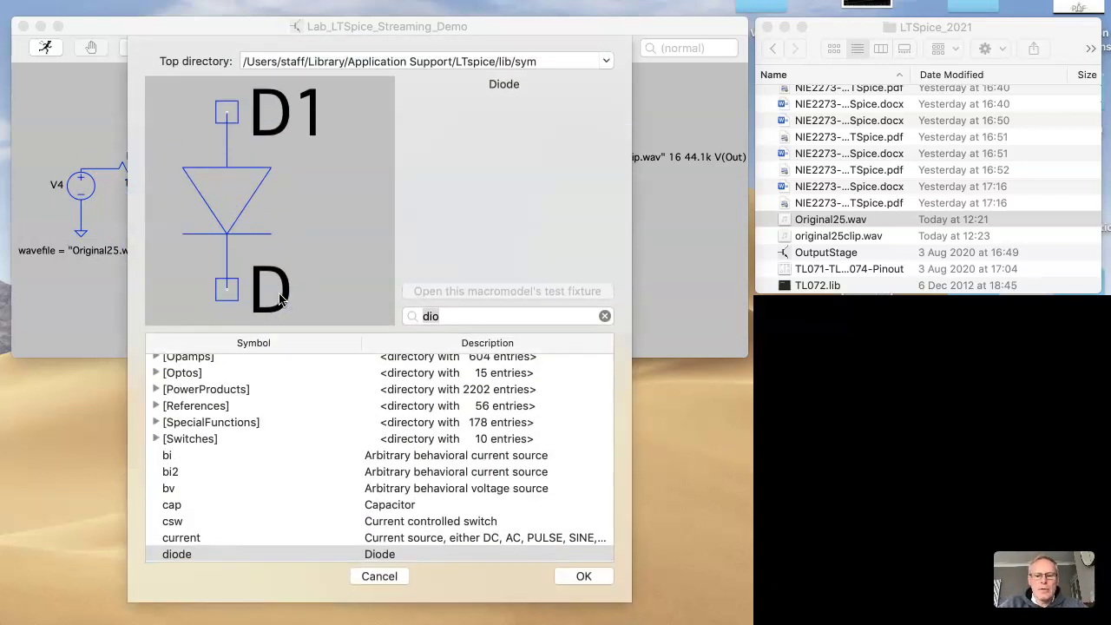
click(443, 316)
key(BackSpace)
text(vol)
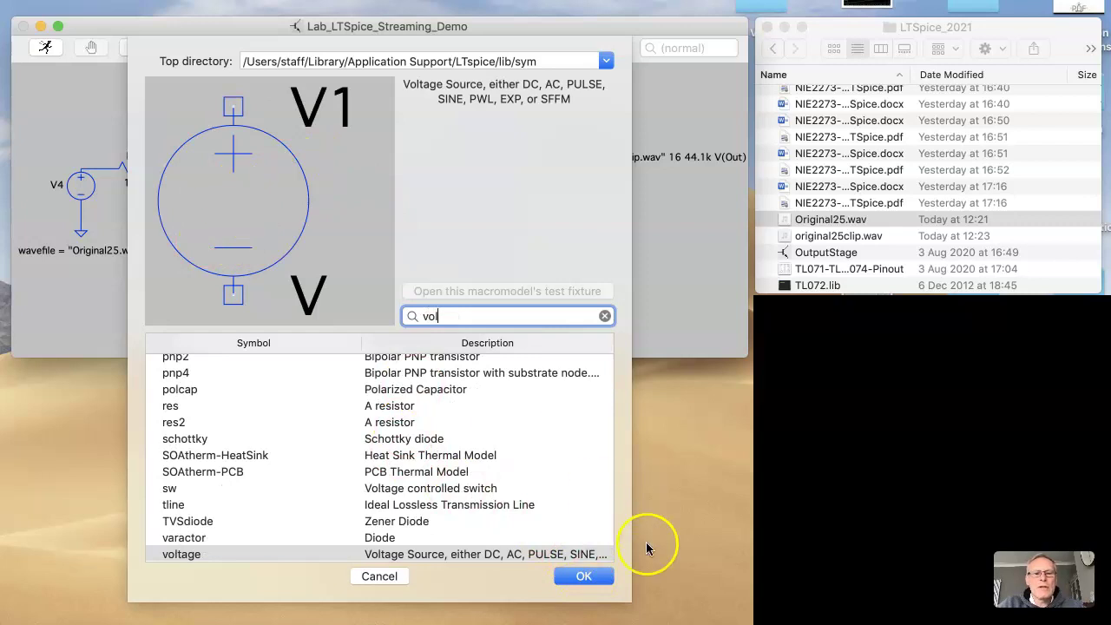
click(587, 577)
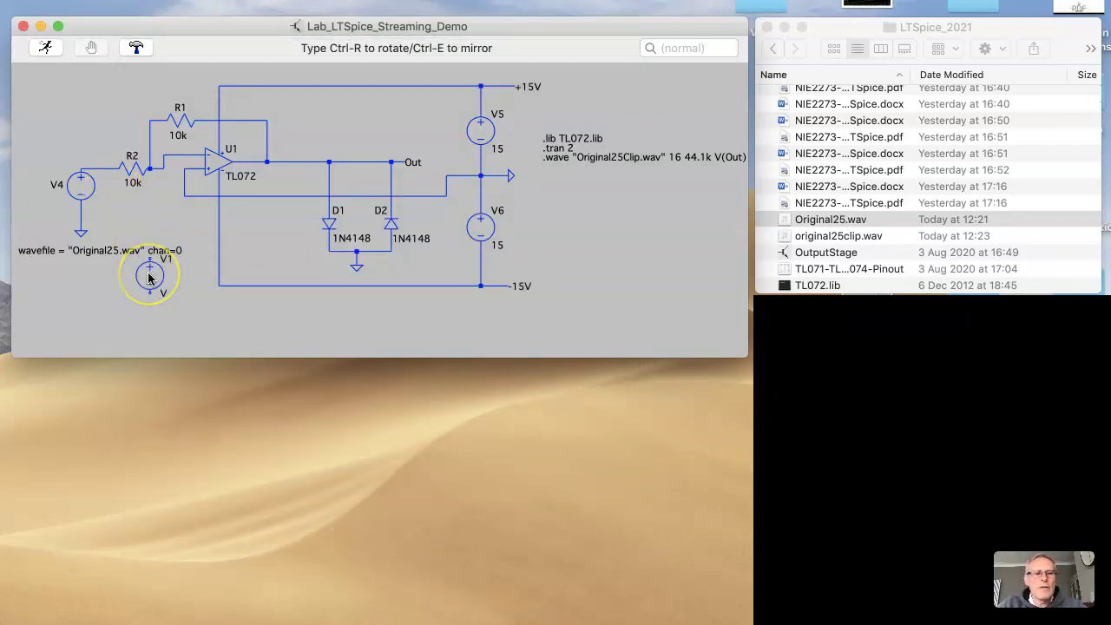
key(Escape)
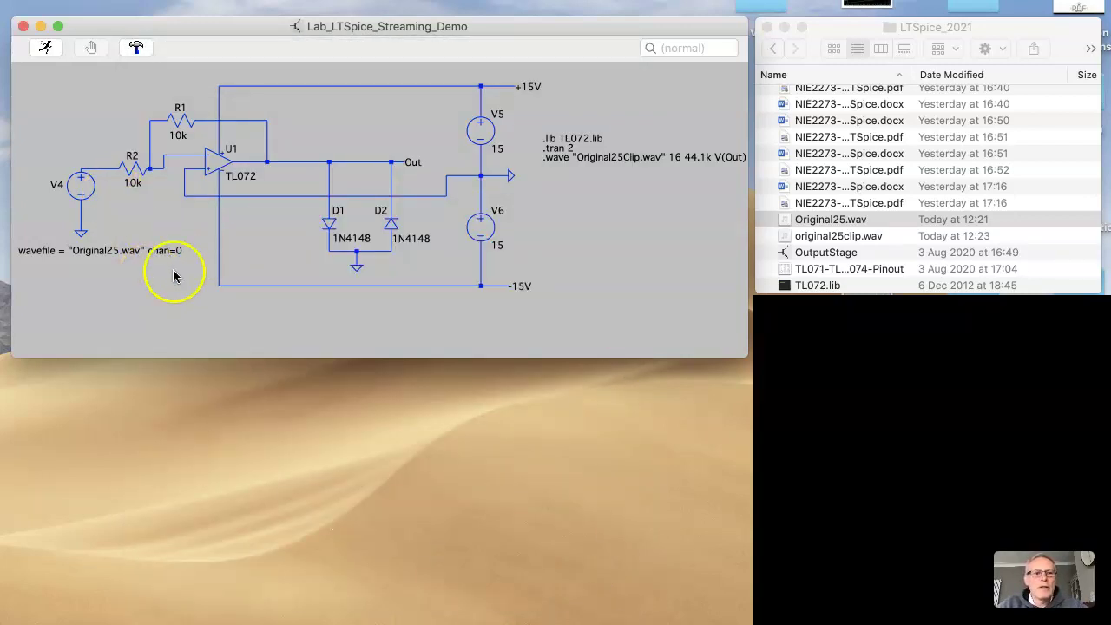
Review V4's properties and the SPICE directive text, leaving both unchanged
right_click(80, 187)
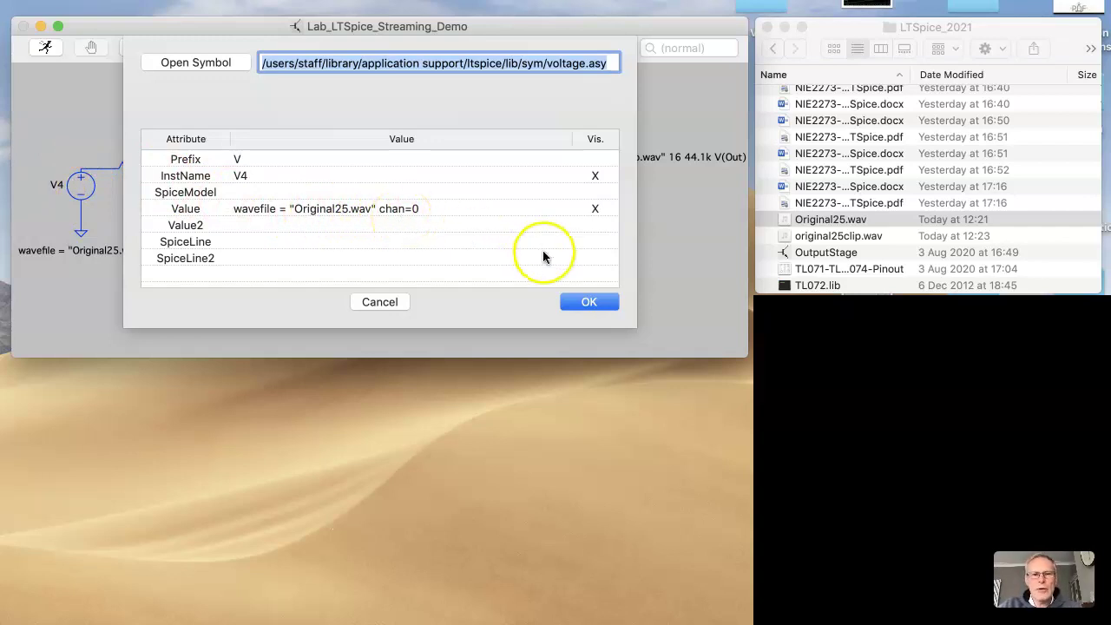
click(586, 300)
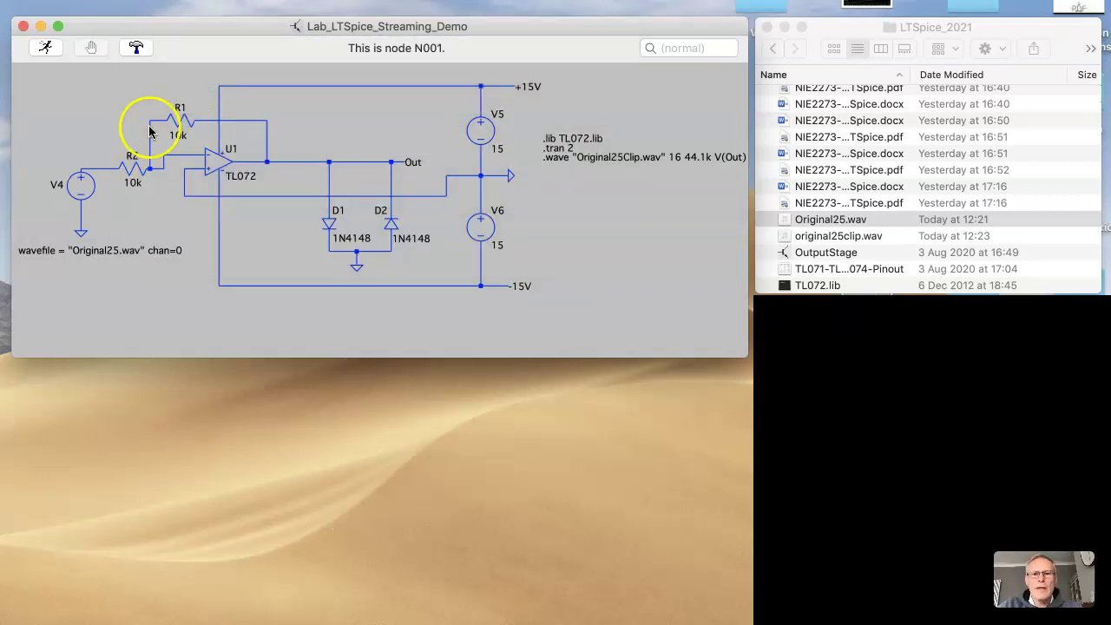
right_click(573, 158)
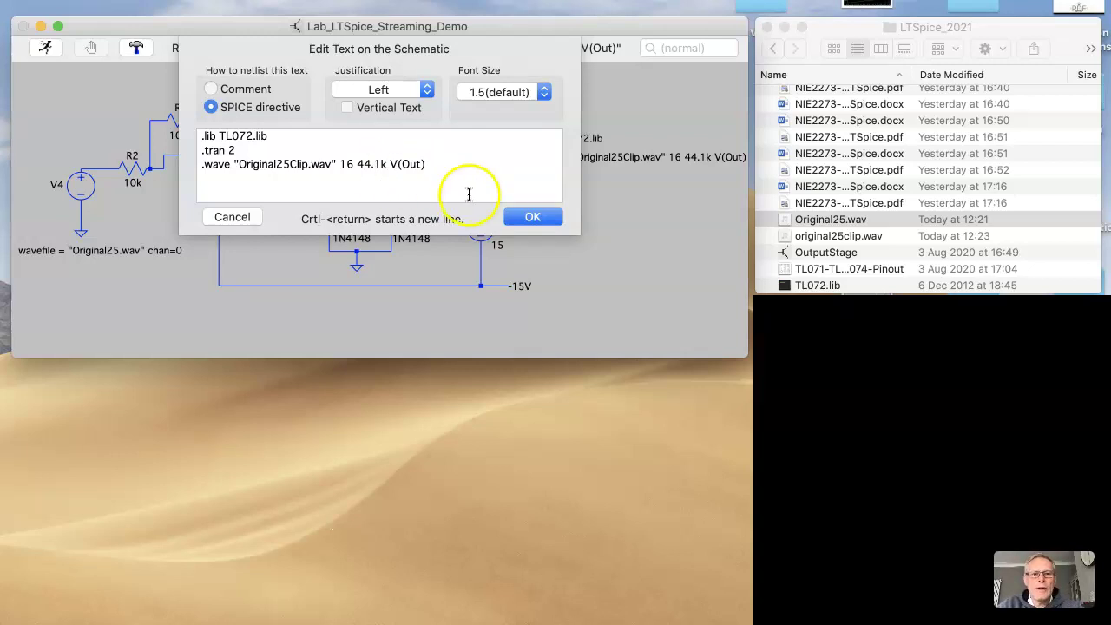
click(526, 217)
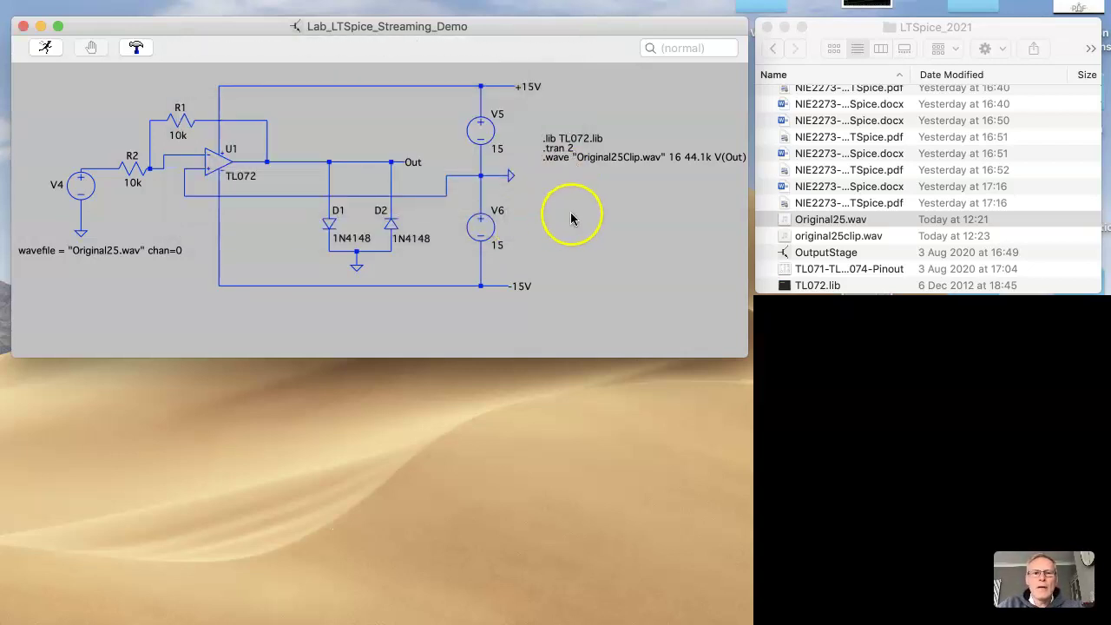
right_click(571, 214)
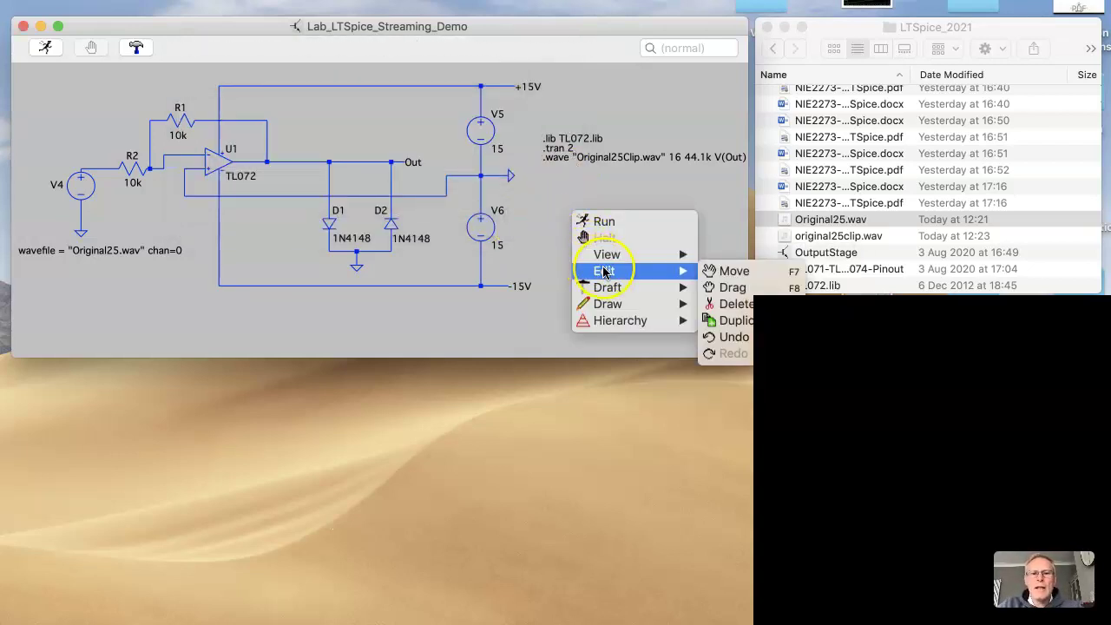
mouse_move(613, 290)
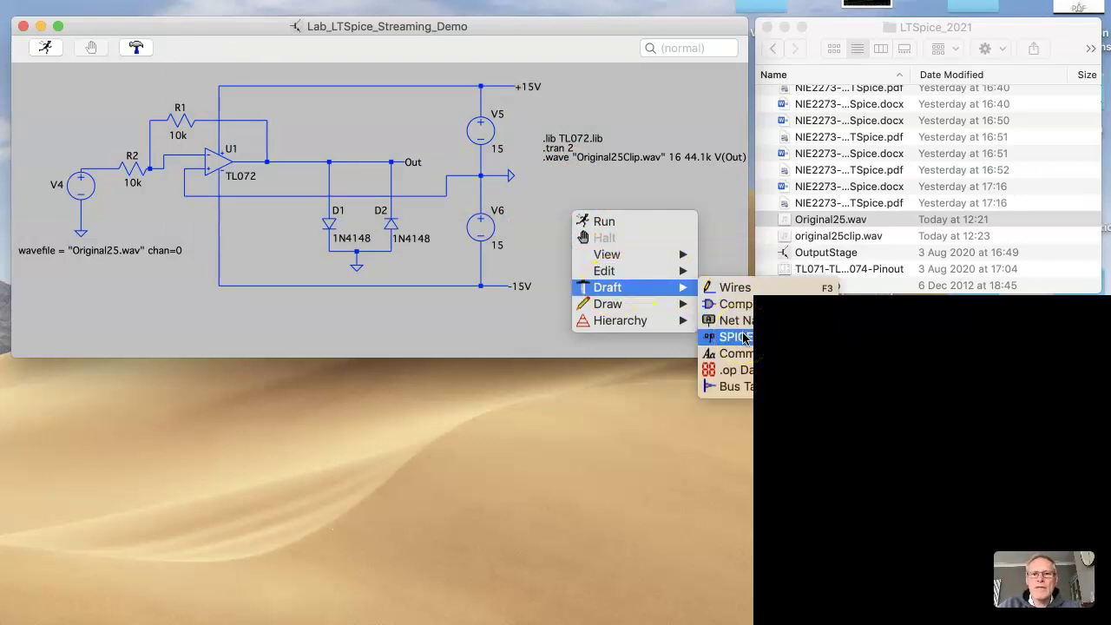
click(676, 183)
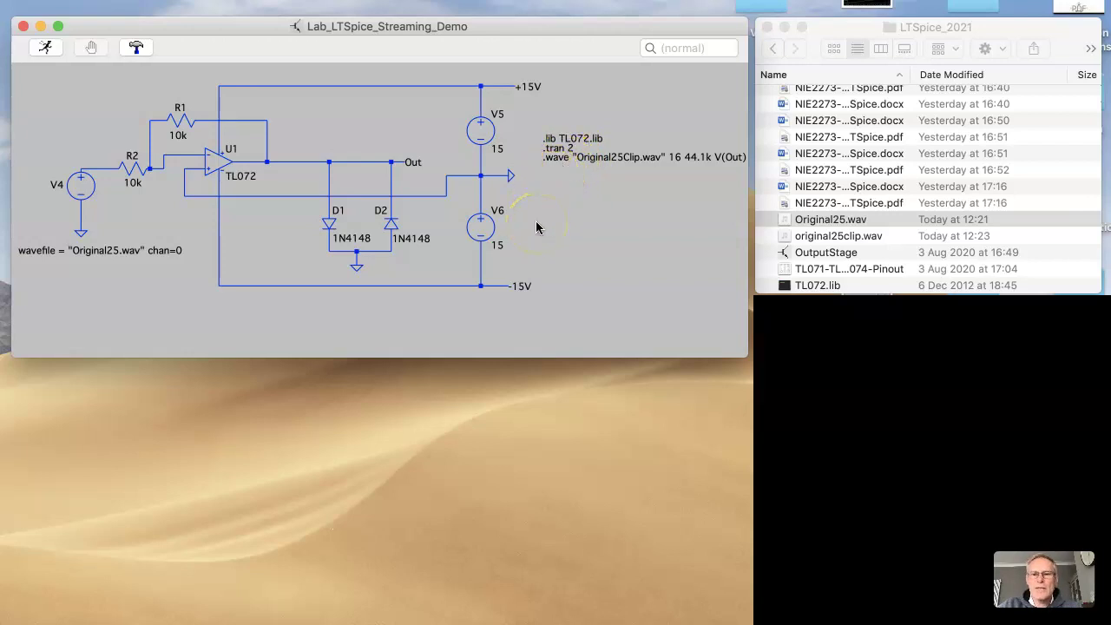
Run the transient simulation and plot V(Out) with the input V(N002) overlaid
key(super+r)
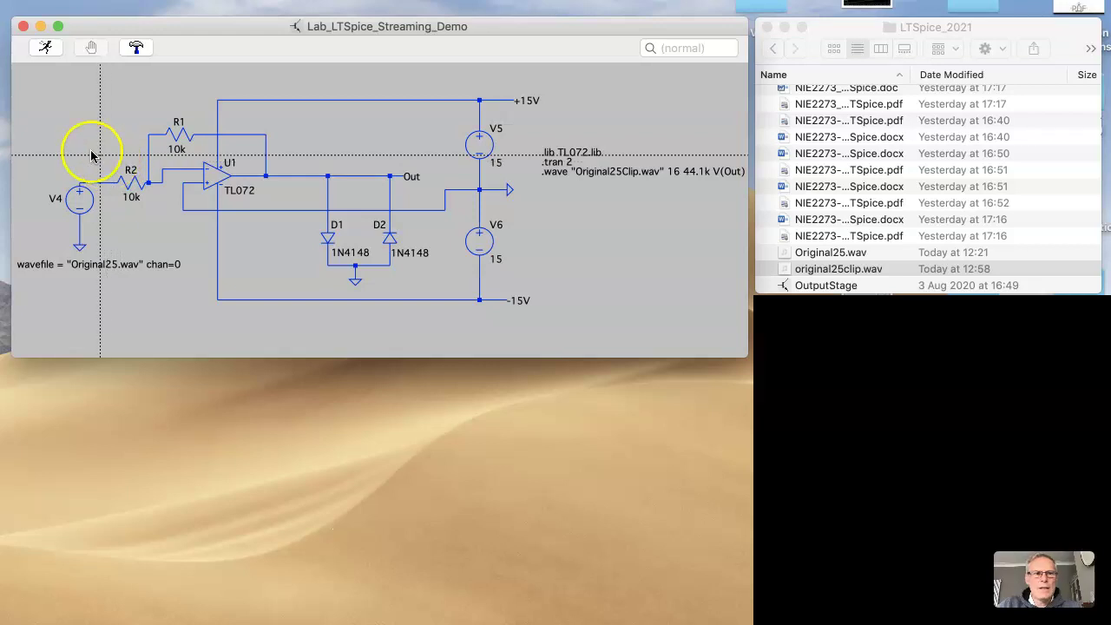
click(38, 52)
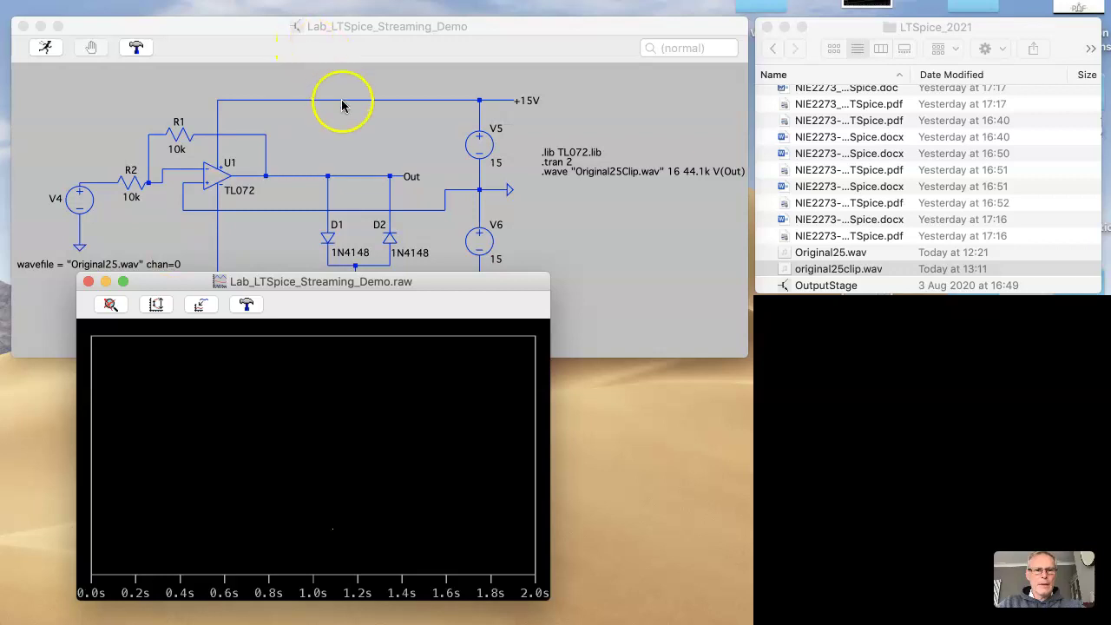
click(359, 134)
click(390, 175)
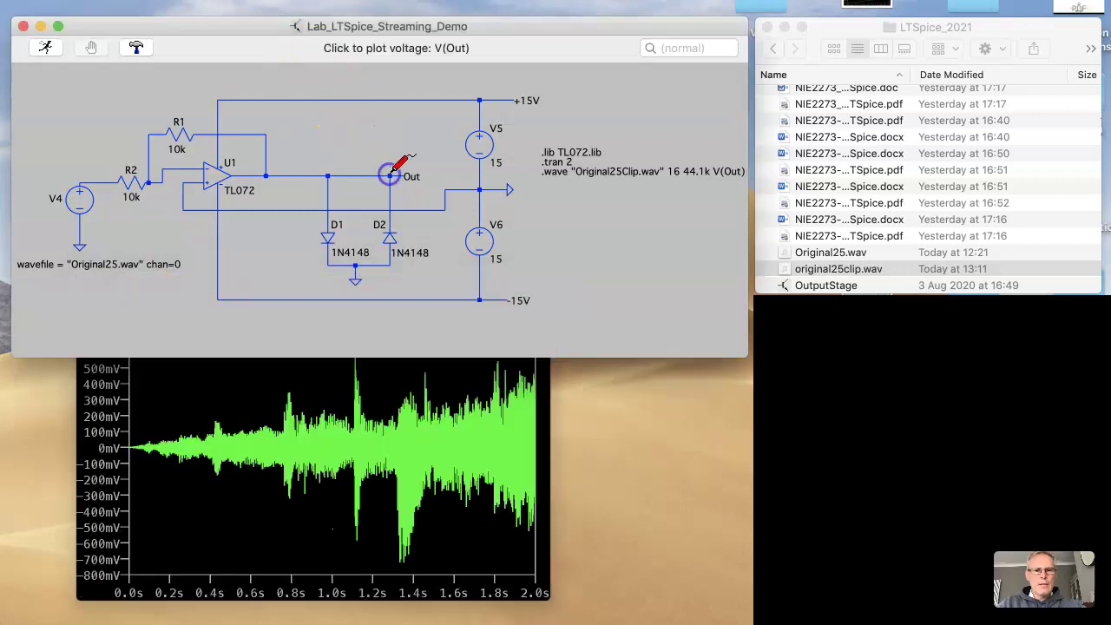
click(107, 179)
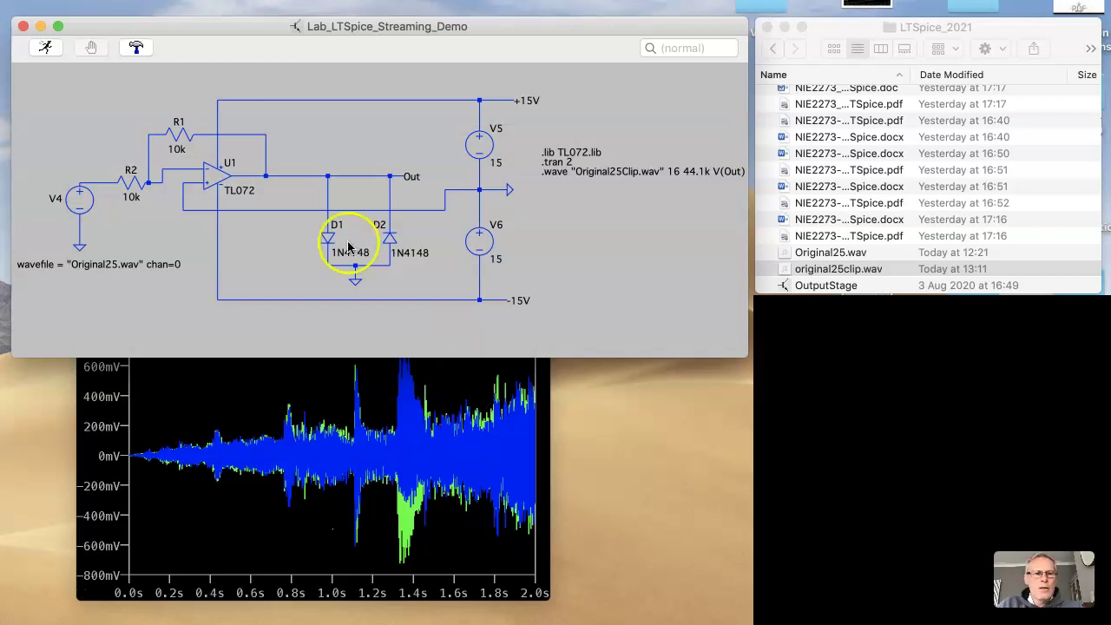
Change R1's resistance to 30k and close the old waveform window
right_click(177, 149)
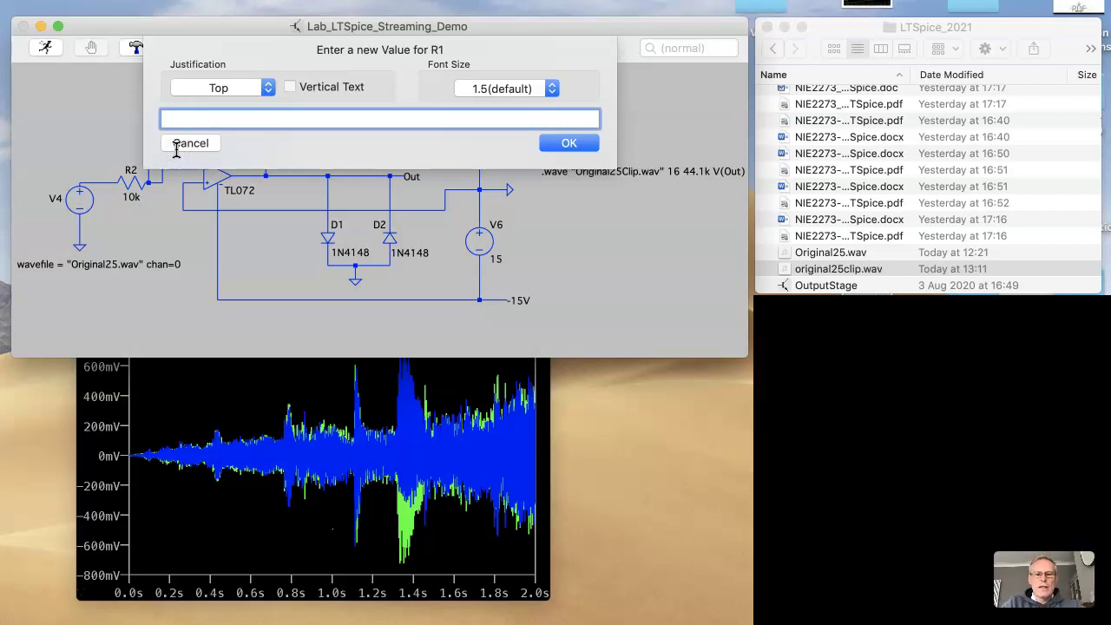
text(30k)
key(Return)
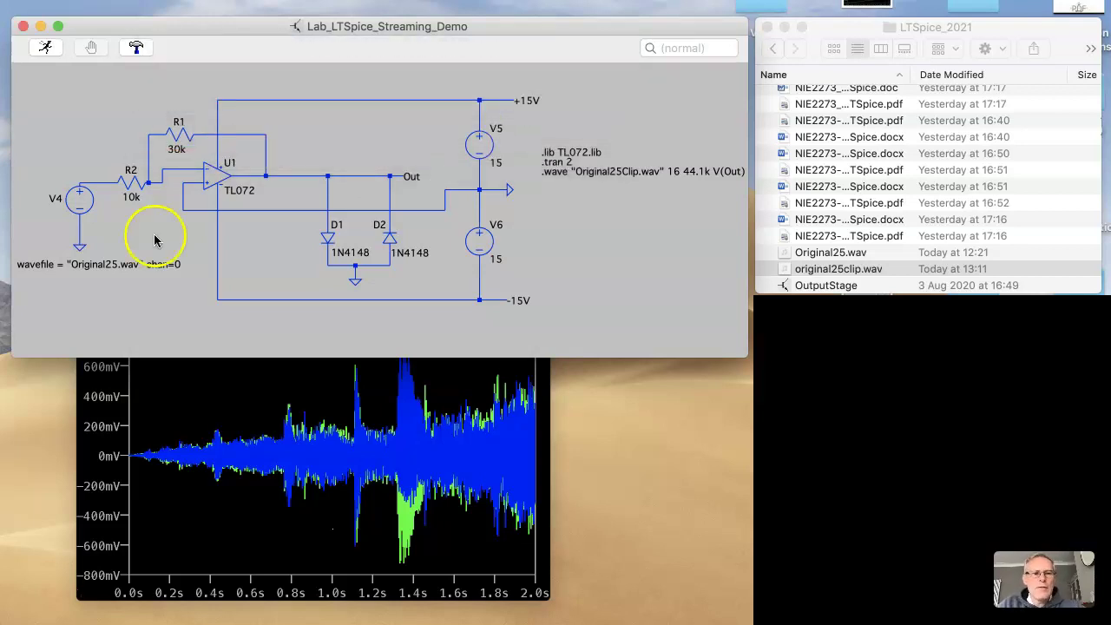
click(99, 441)
click(88, 281)
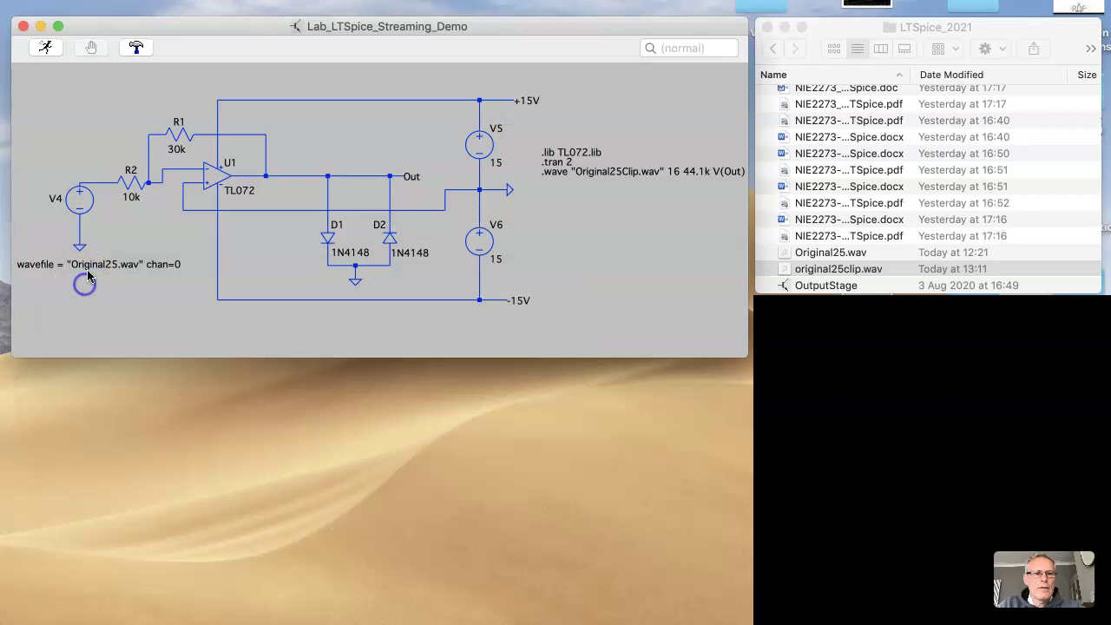
Rerun the simulation and overlay V(Out) and V(N002) in the new plot
click(48, 50)
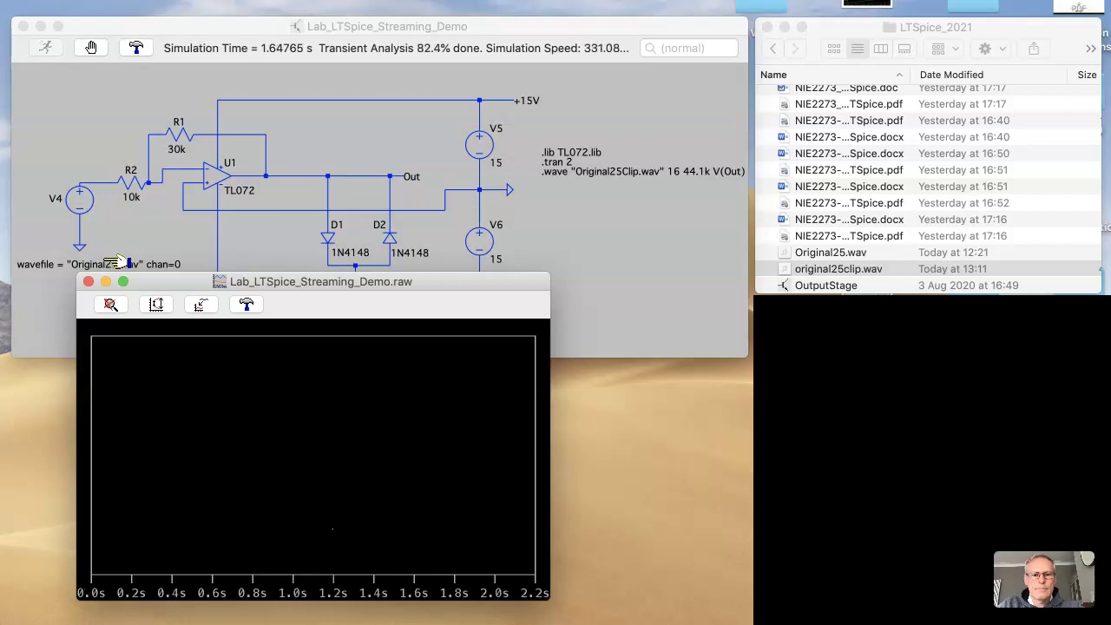
click(391, 118)
click(390, 173)
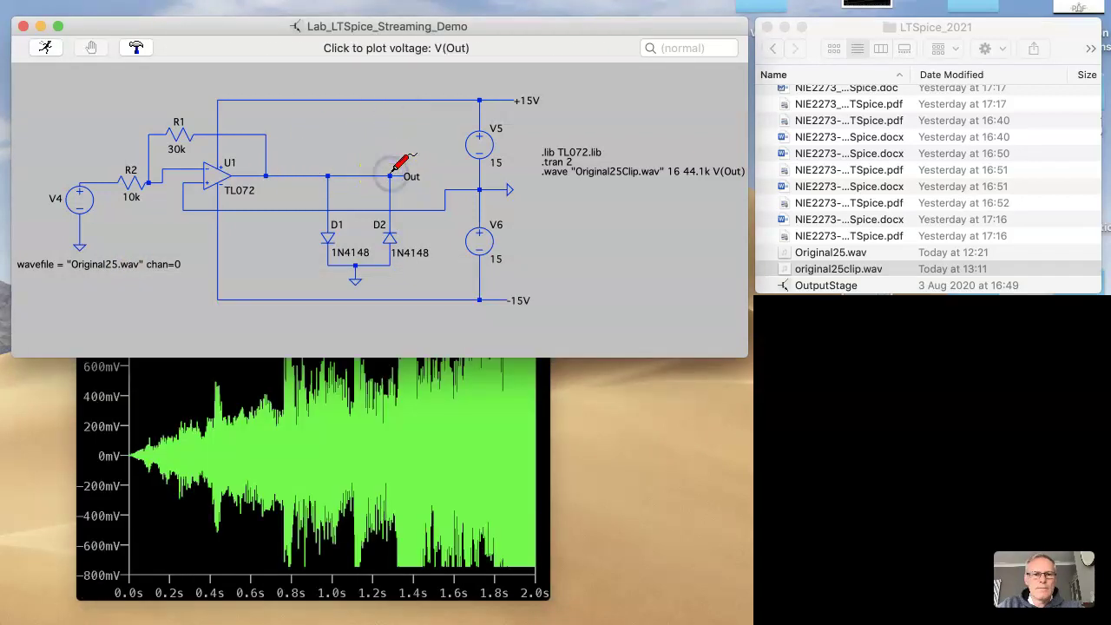
click(110, 180)
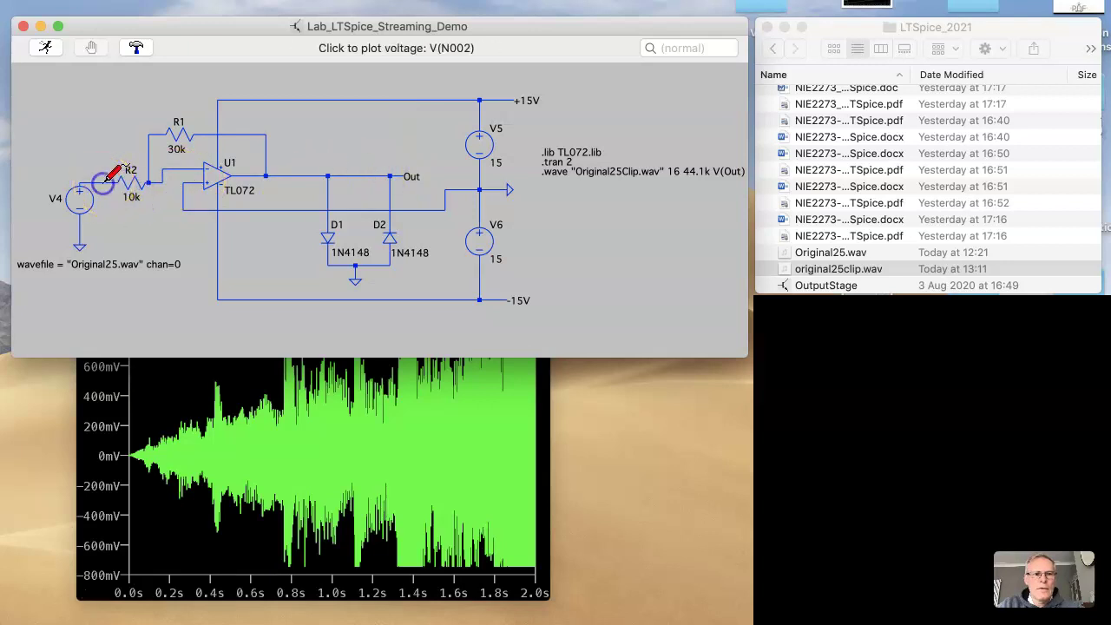
click(121, 489)
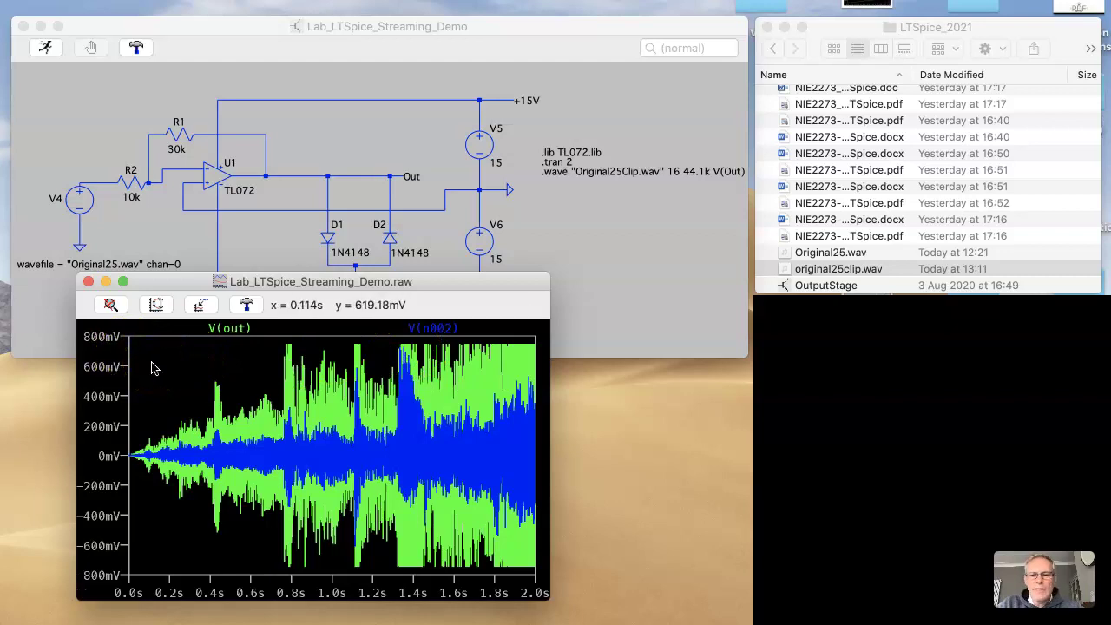
mouse_move(434, 328)
mouse_down()
mouse_move(446, 327)
mouse_move(461, 274)
mouse_move(465, 297)
mouse_up()
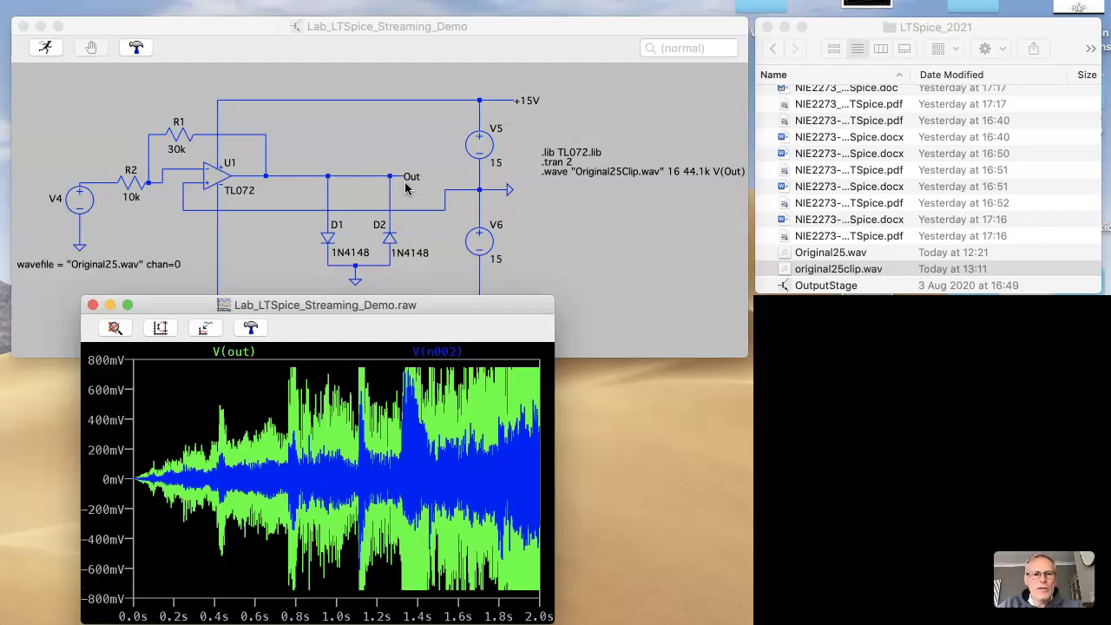
Close the plot and delete the wire connecting diode D2 to the output
click(93, 304)
right_click(179, 307)
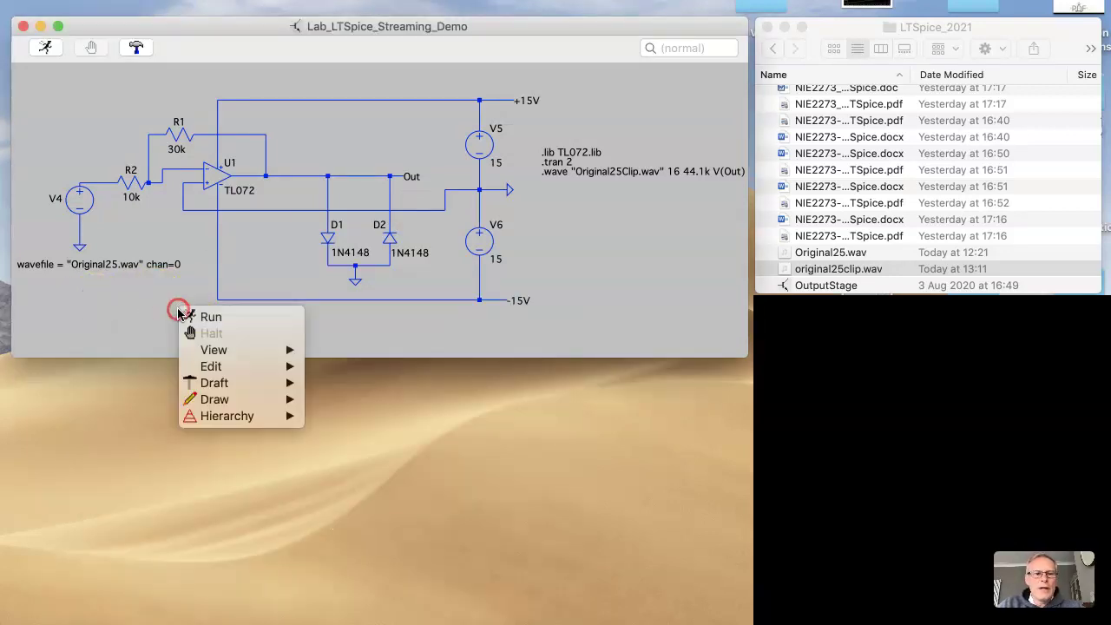
mouse_move(229, 373)
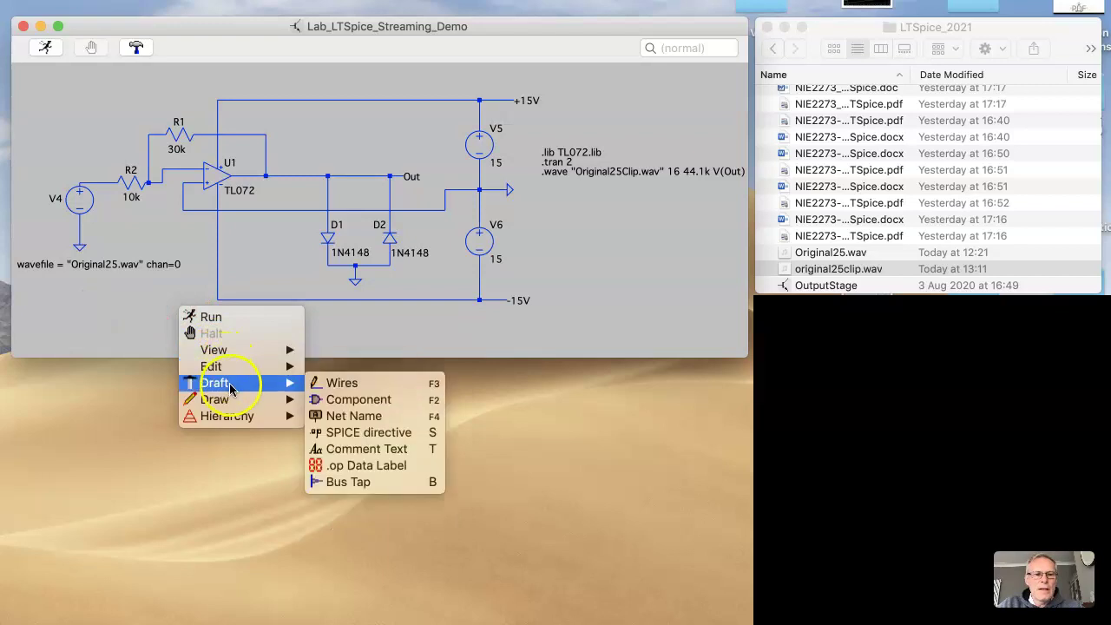
click(328, 399)
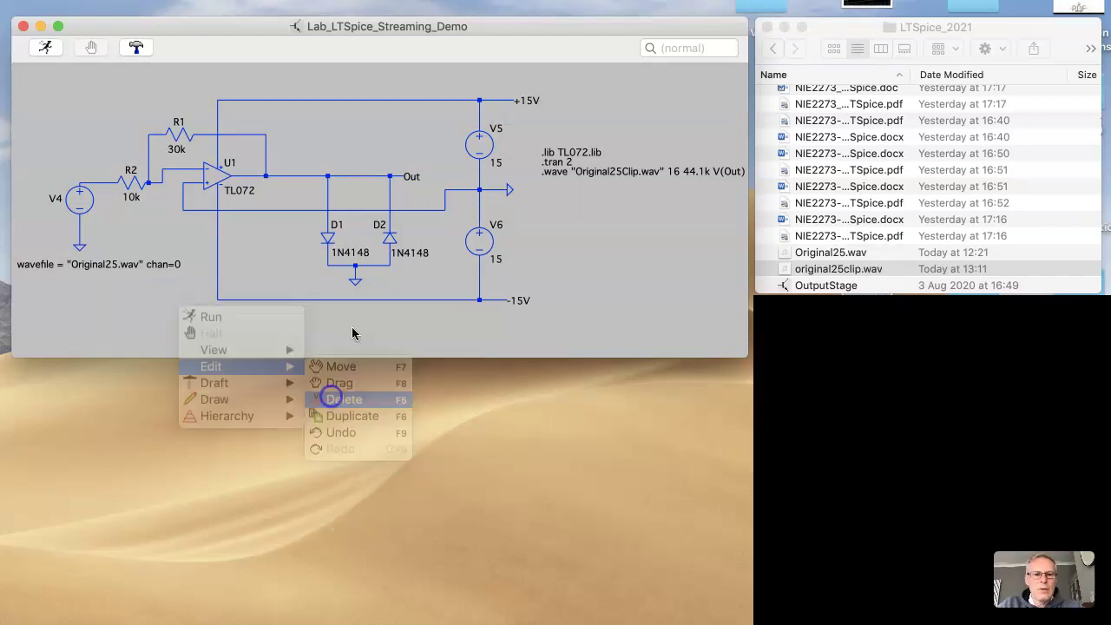
click(390, 197)
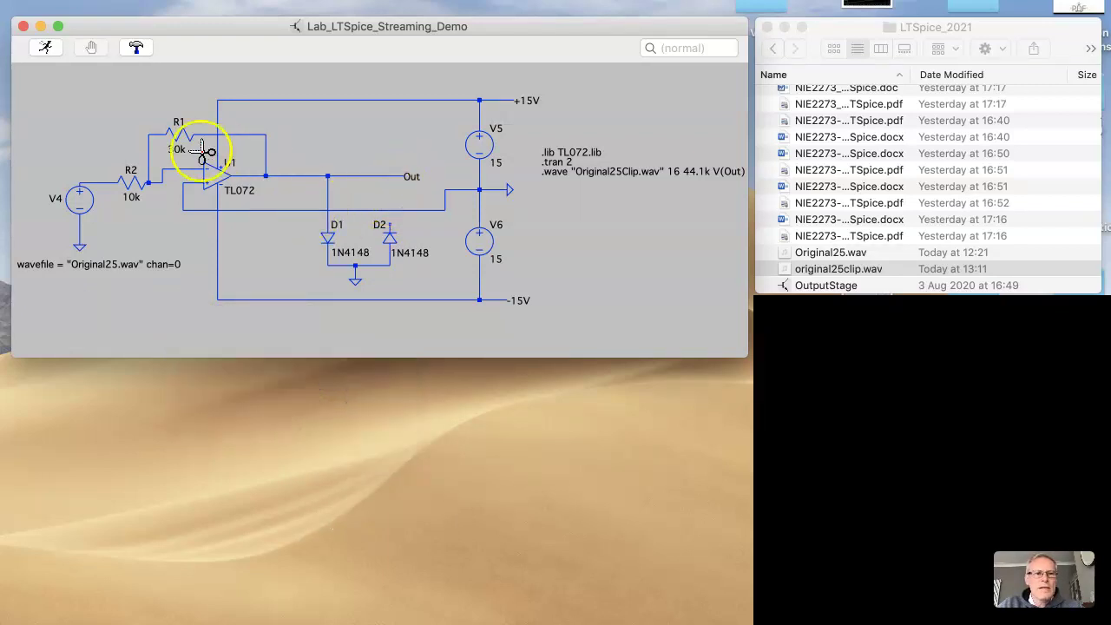
Re-simulate, plot V(Out) with V(N002), and read a value off the output waveform
click(47, 50)
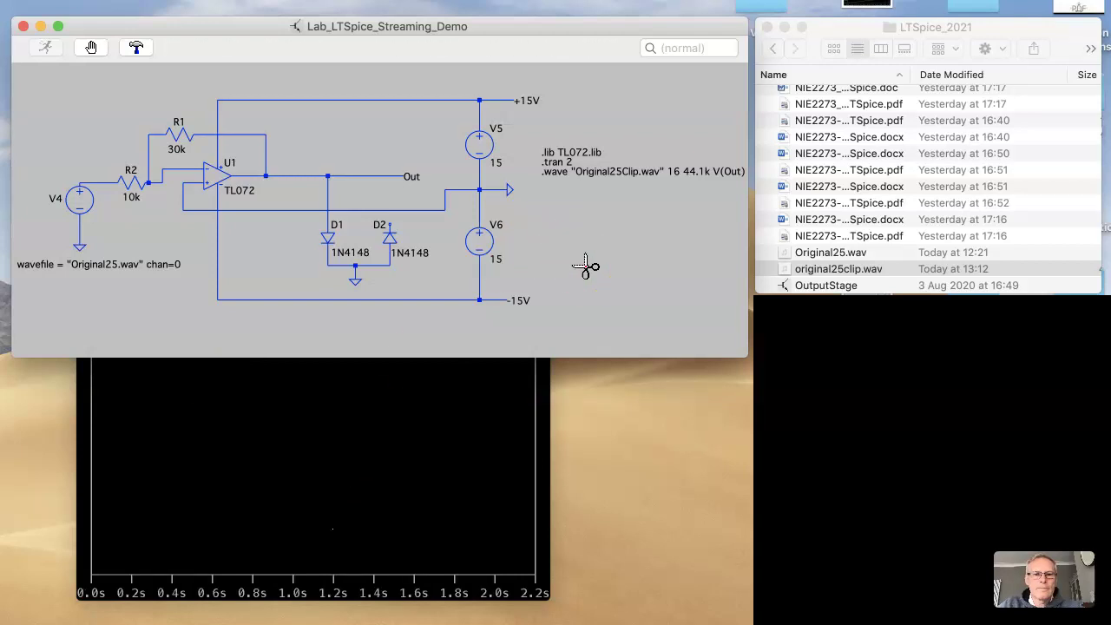
right_click(613, 239)
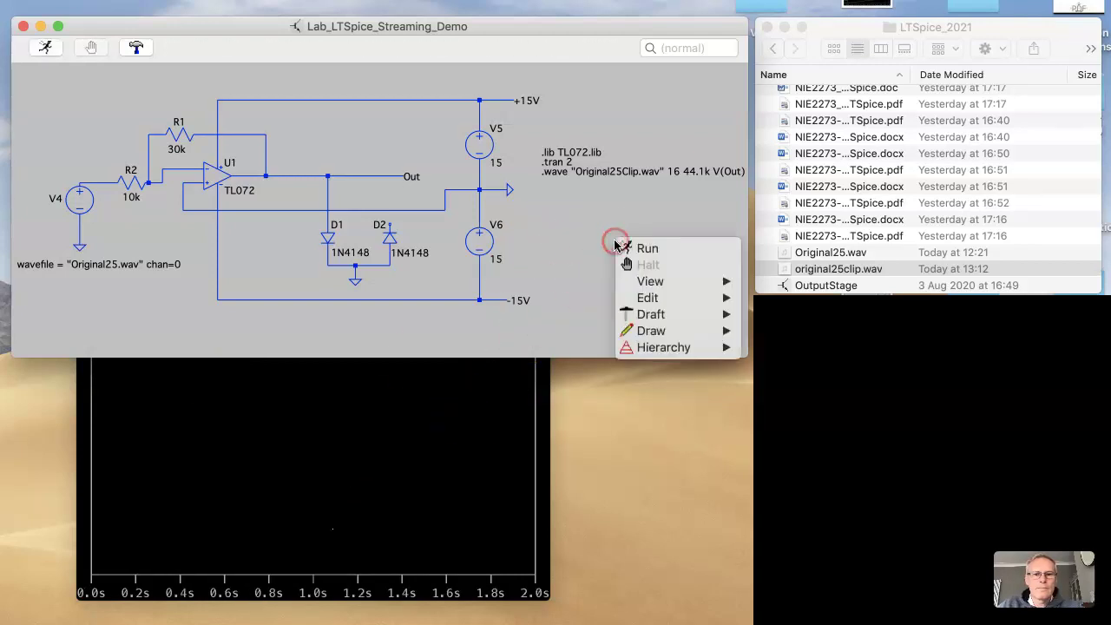
click(579, 217)
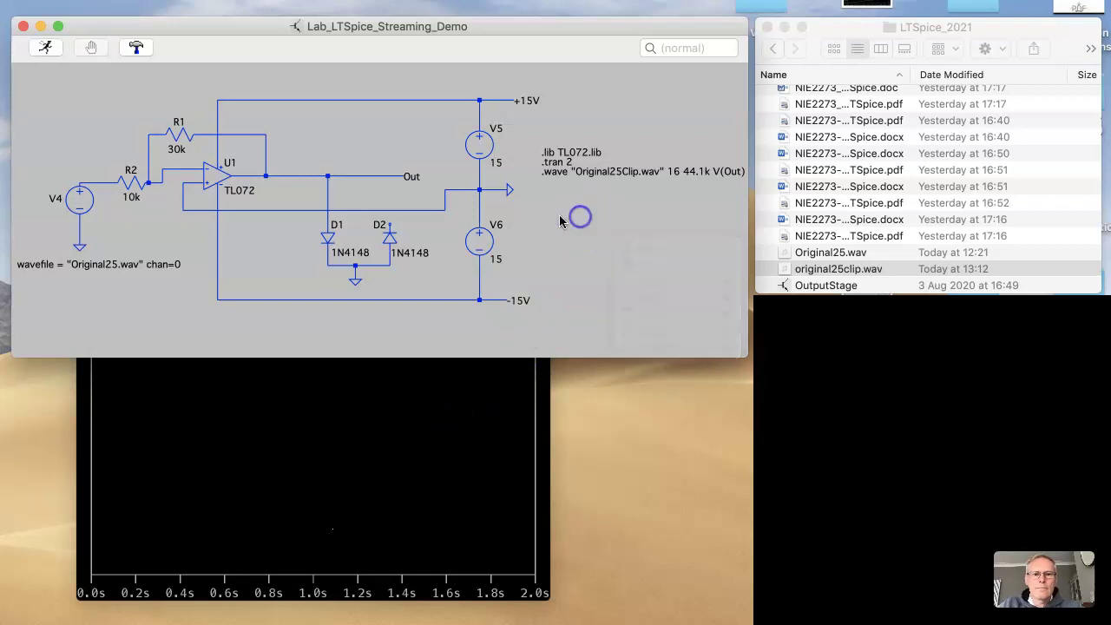
click(380, 176)
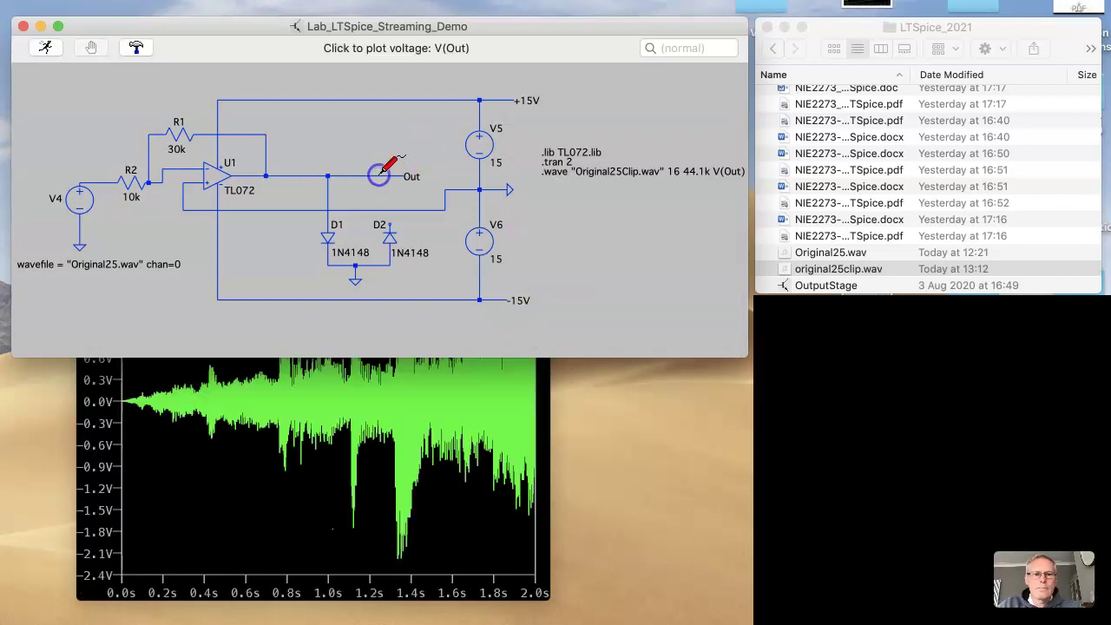
click(106, 178)
click(281, 522)
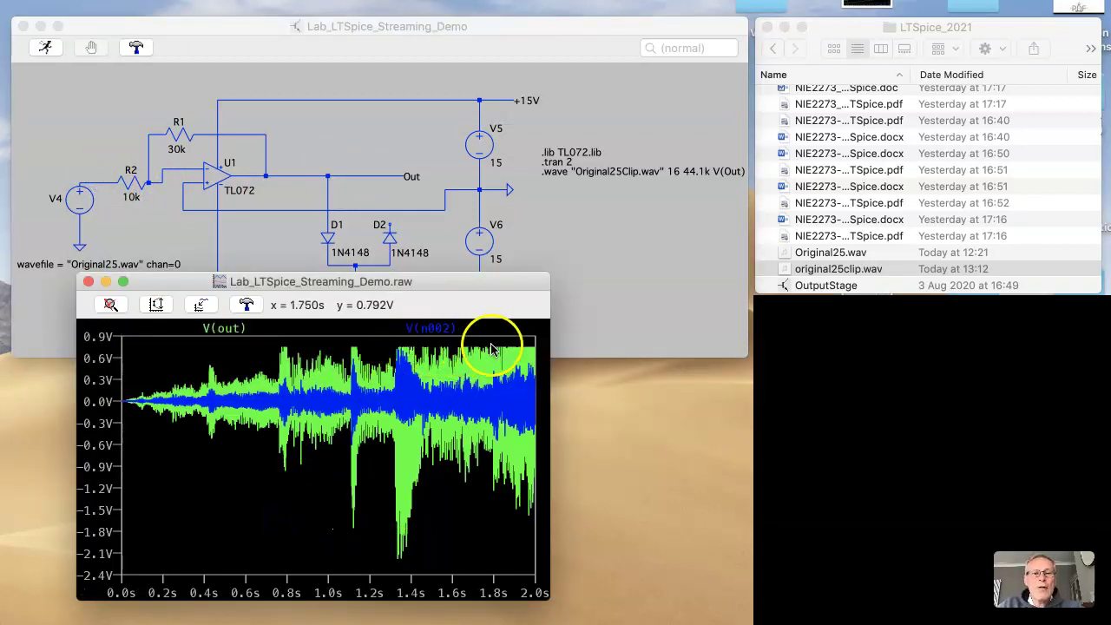
click(422, 354)
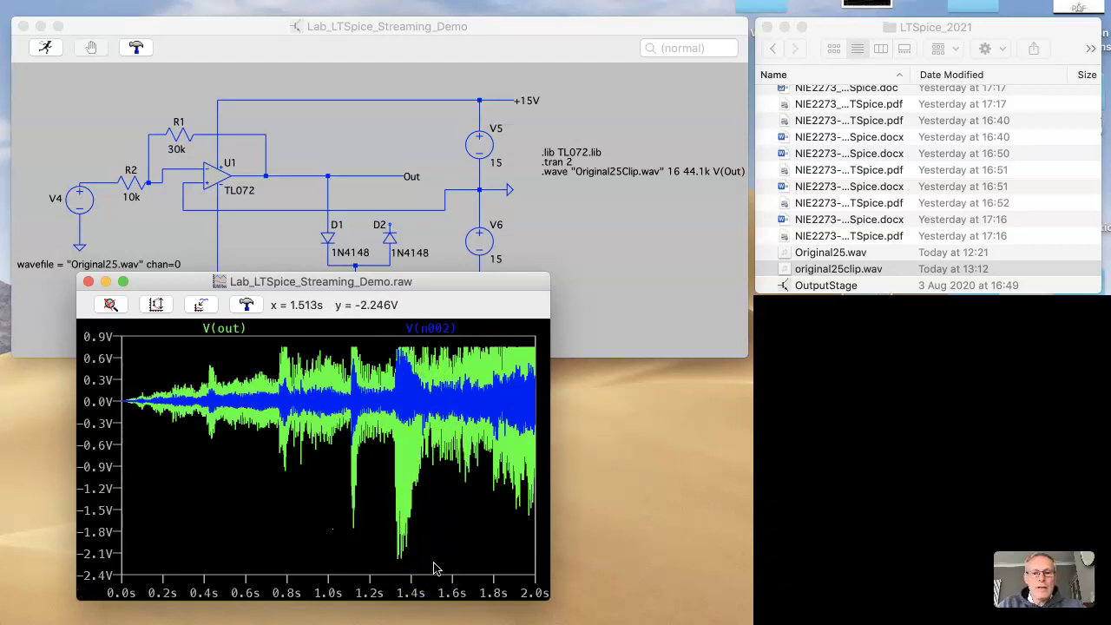
click(290, 139)
Set R1's value to 50k and close the old waveform plot
right_click(177, 147)
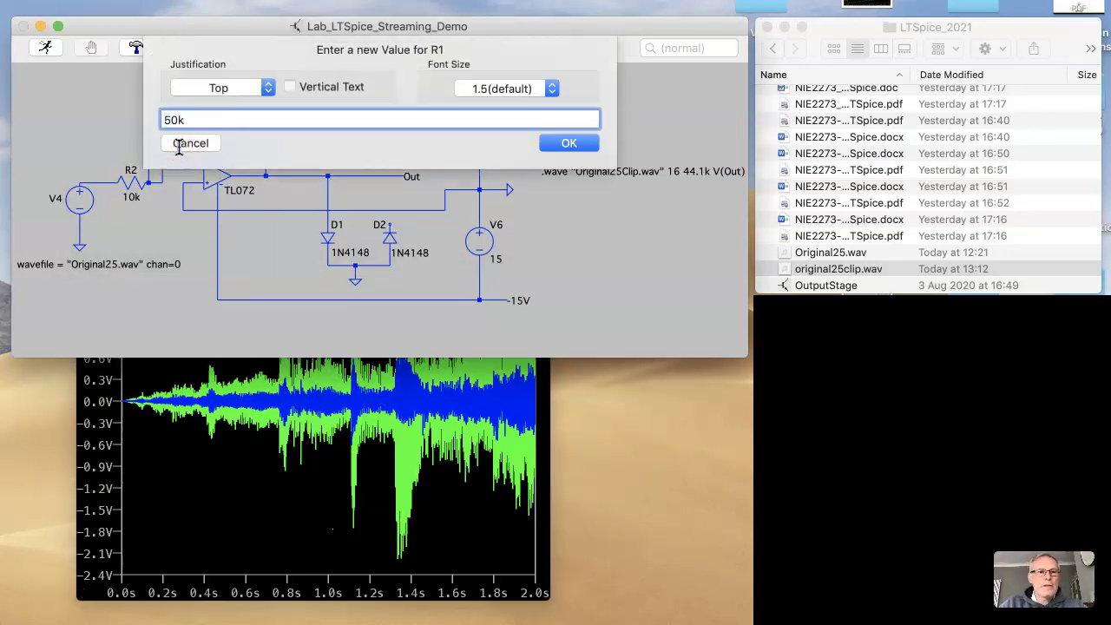
key(Return)
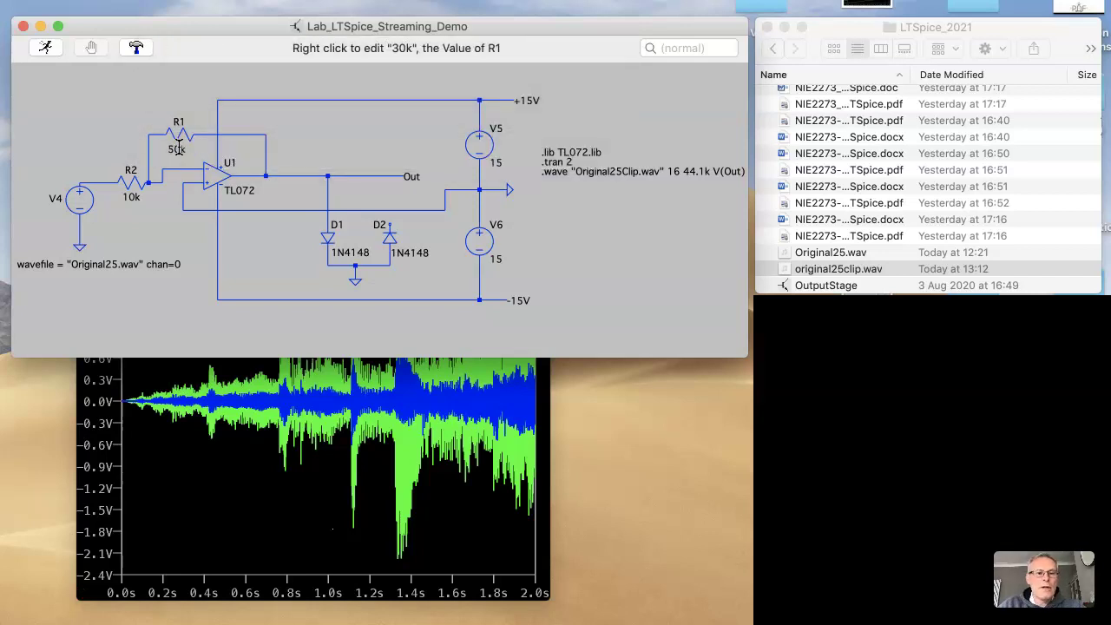
click(119, 416)
click(88, 285)
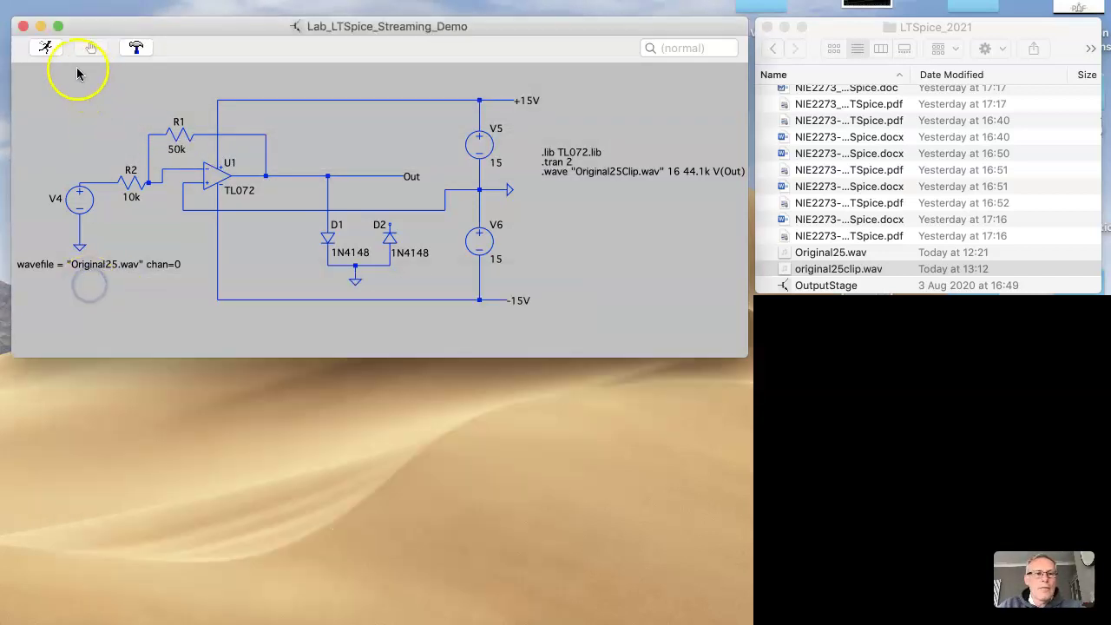
Rerun the simulation and overlay V(Out) and V(N002) in the new plot
click(46, 46)
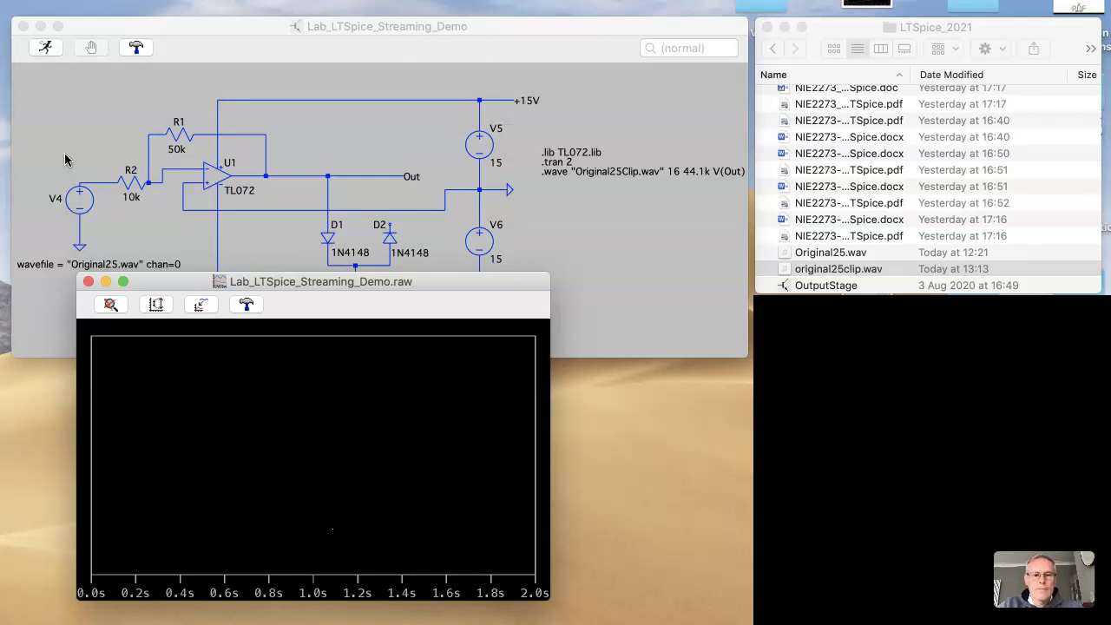
click(365, 119)
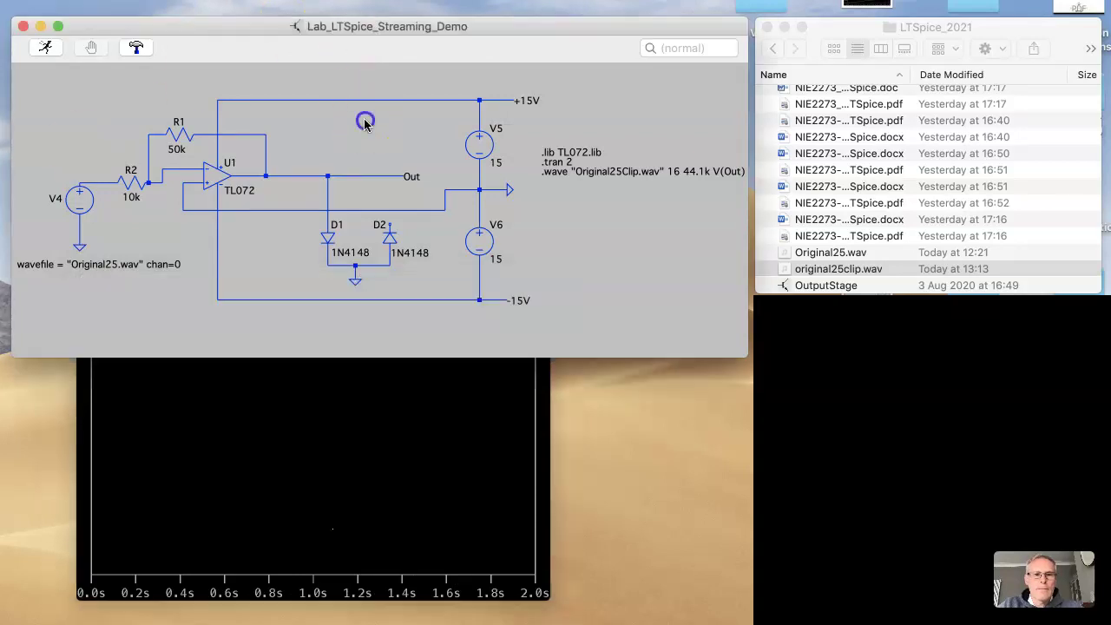
click(369, 173)
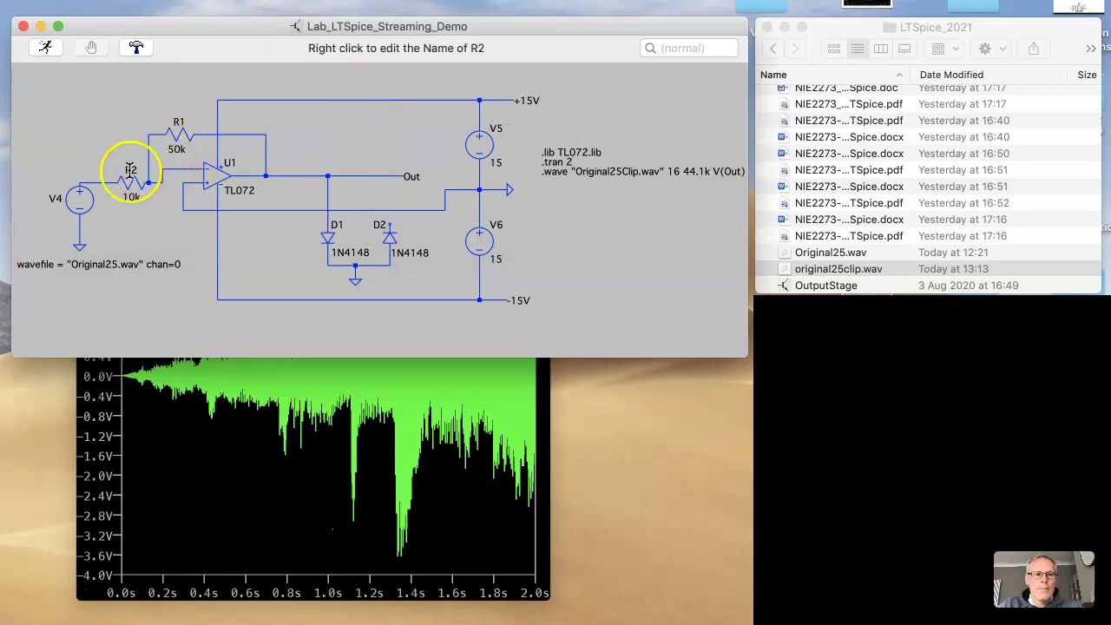
click(106, 180)
click(99, 459)
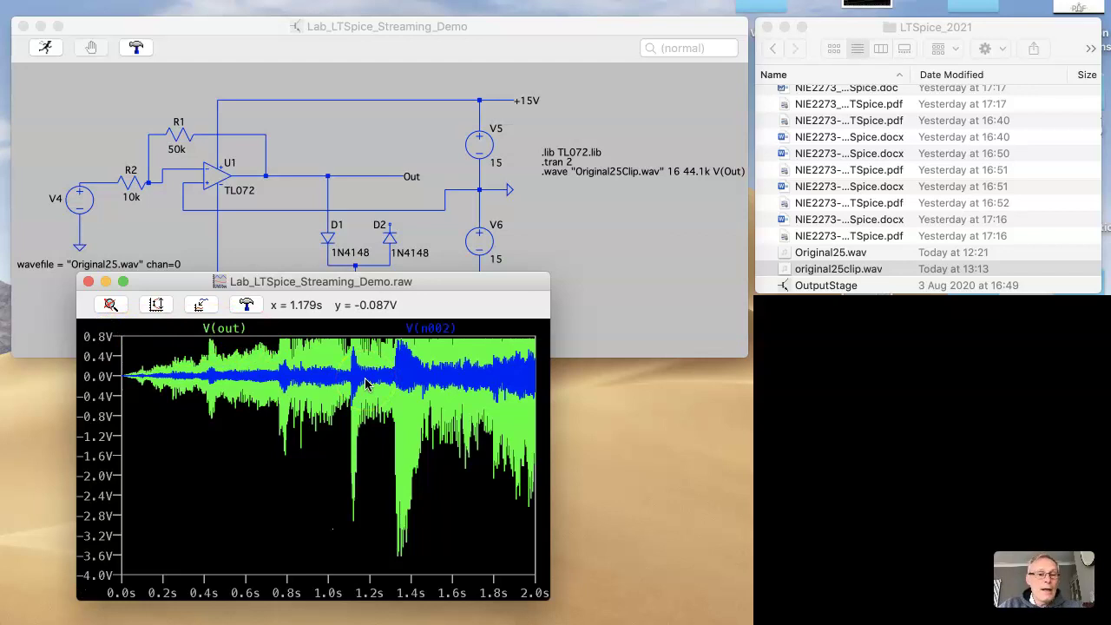
drag(457, 287, 457, 290)
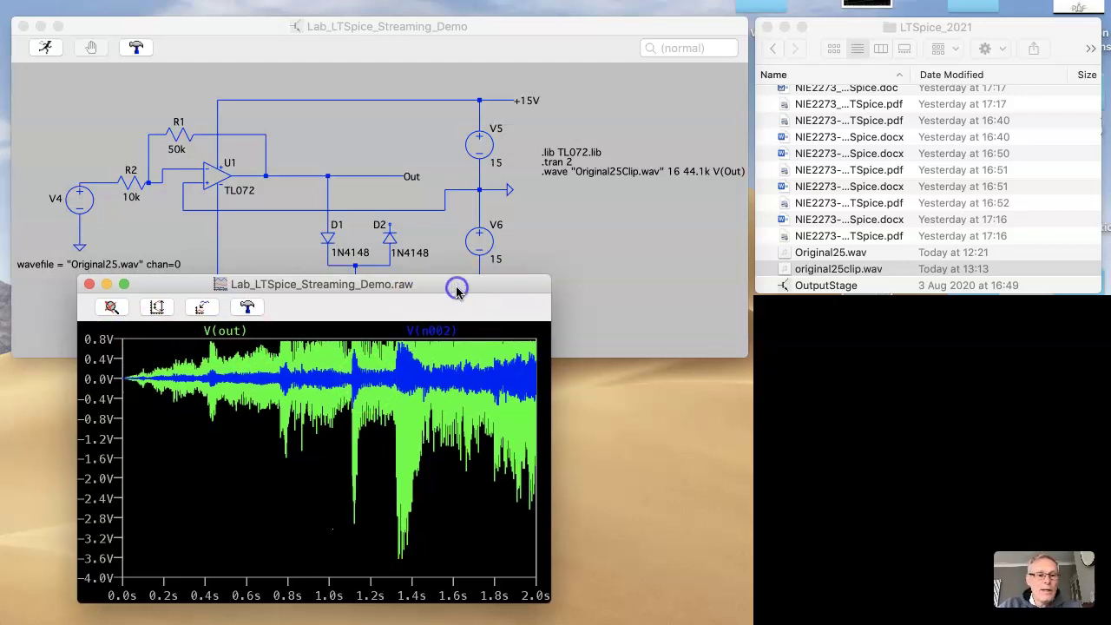